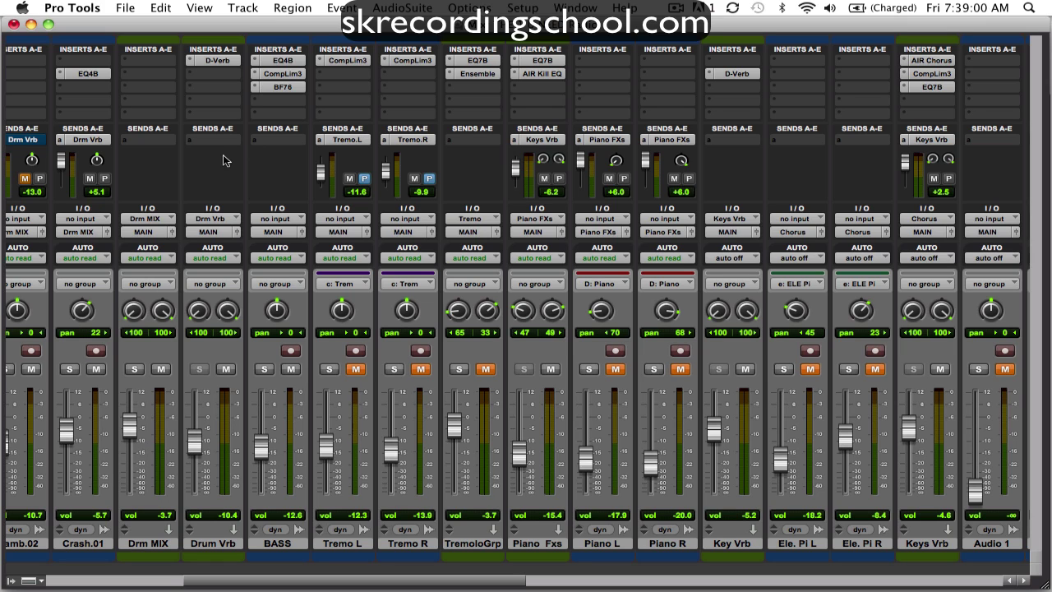
Step: Select the BASS track, look through its inserts, and bypass its BF76 limiter and CompLim3 compressor
click(294, 546)
click(283, 61)
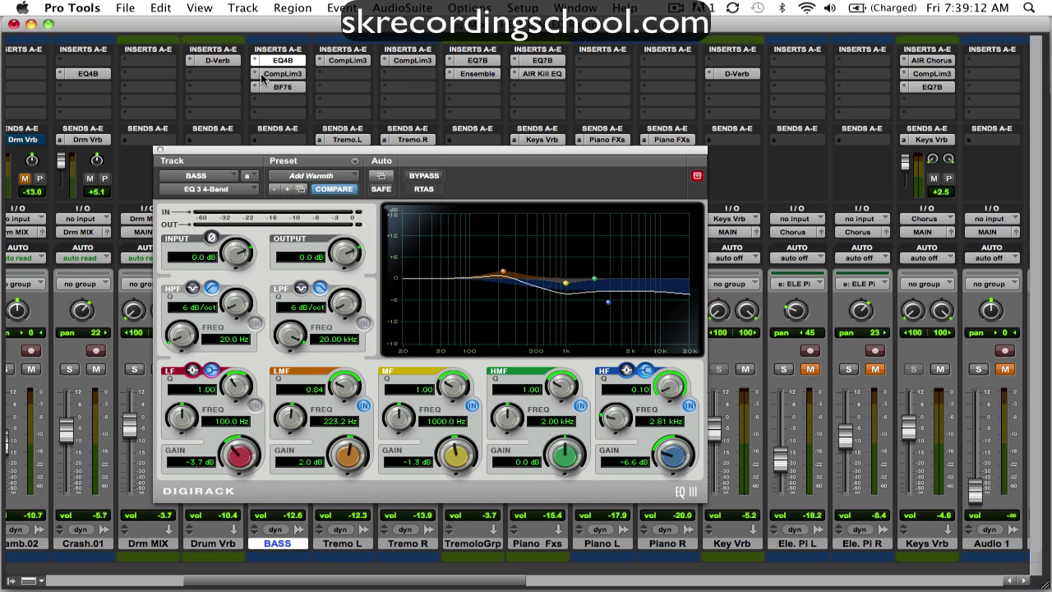
click(282, 74)
click(282, 87)
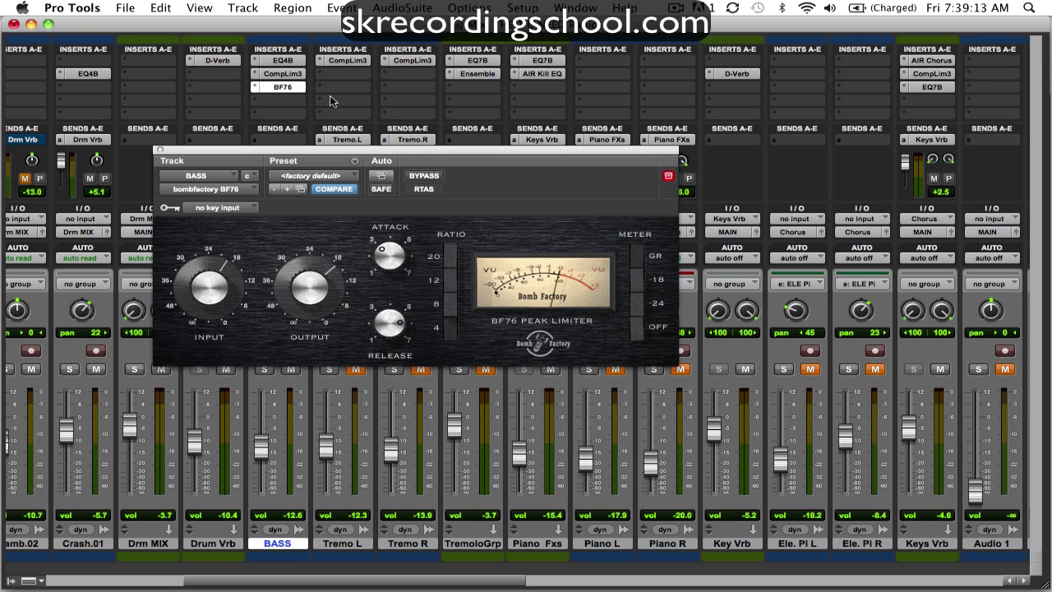
click(433, 179)
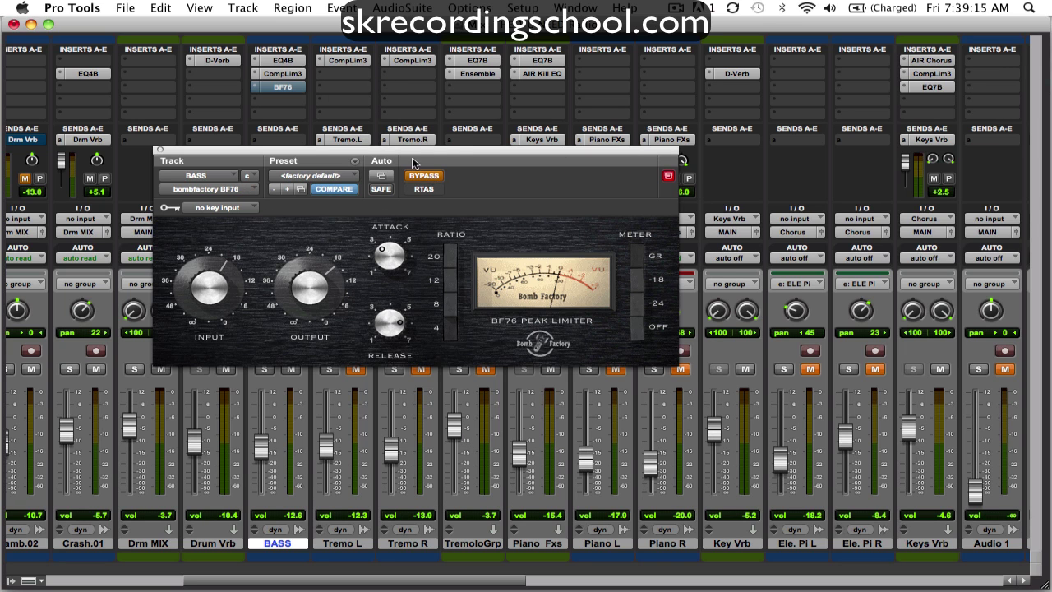
click(283, 74)
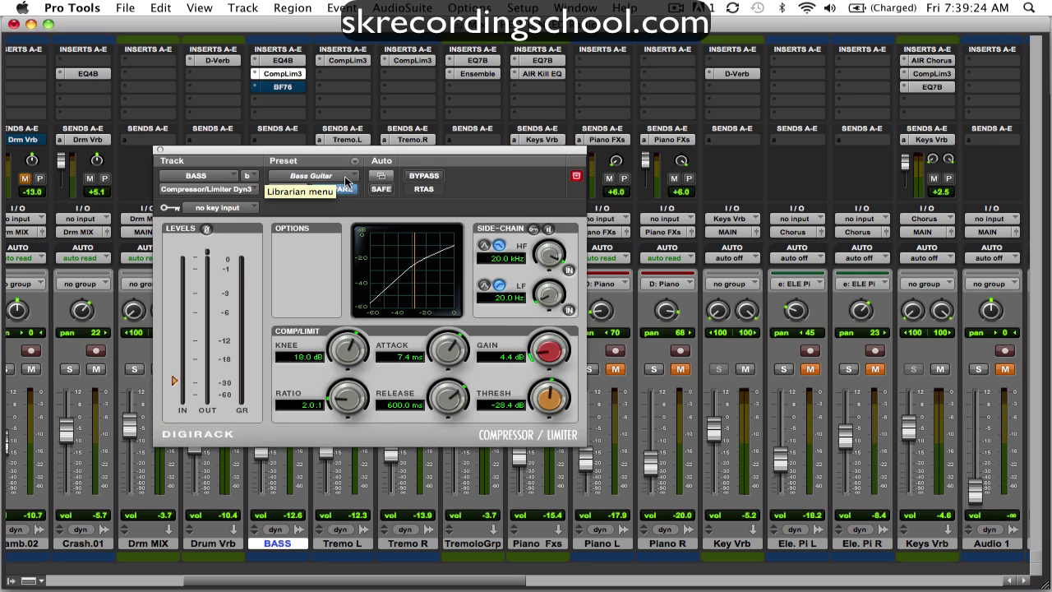
click(423, 175)
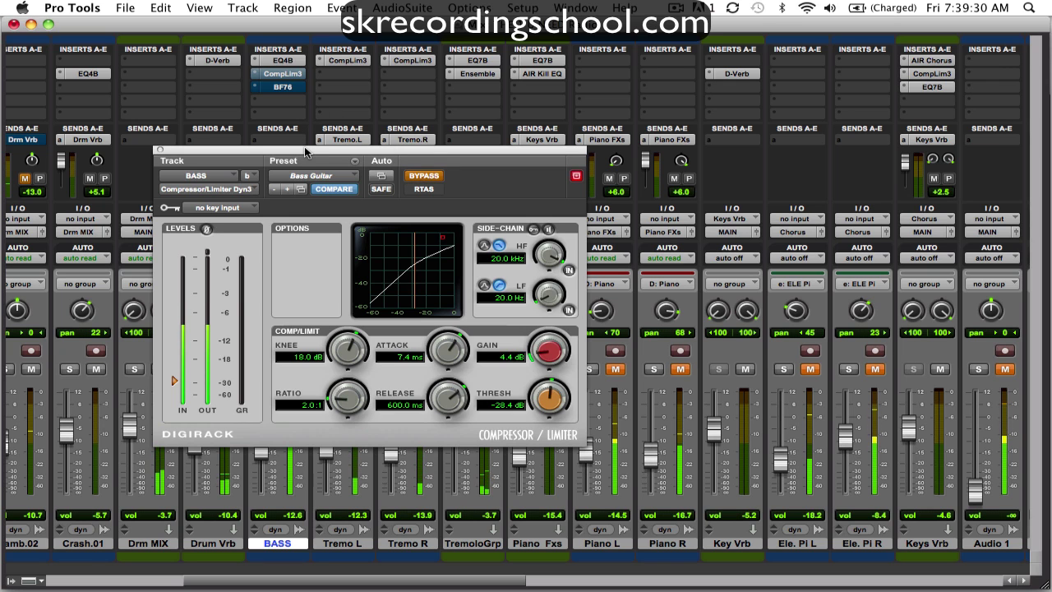
Step: Solo the BASS track and open its EQ 3 4-Band to examine the EQ while listening to the bass
drag(304, 146, 612, 147)
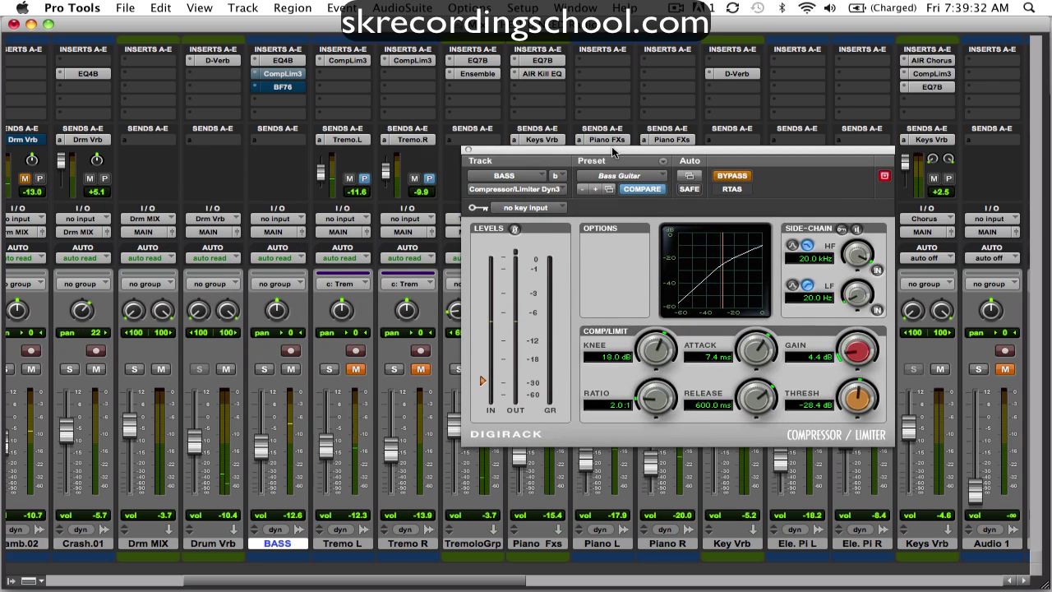
click(265, 372)
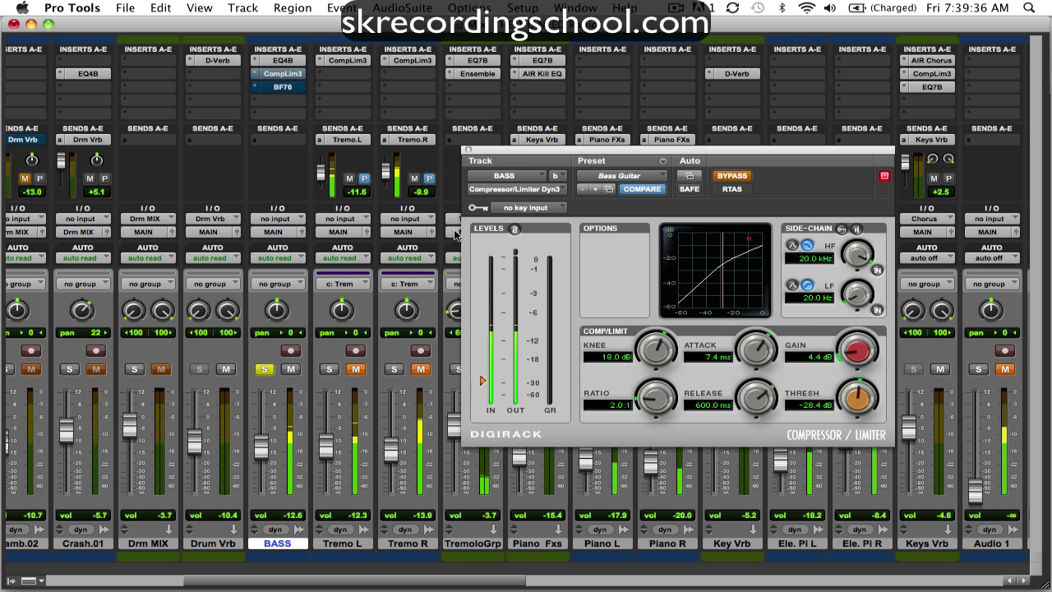
drag(565, 153, 499, 92)
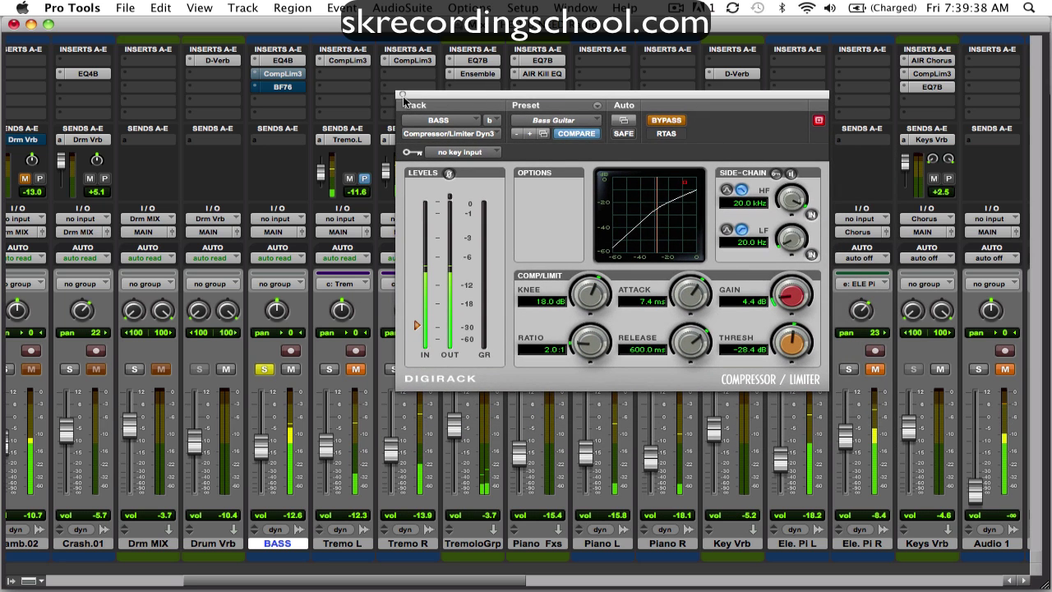
click(286, 62)
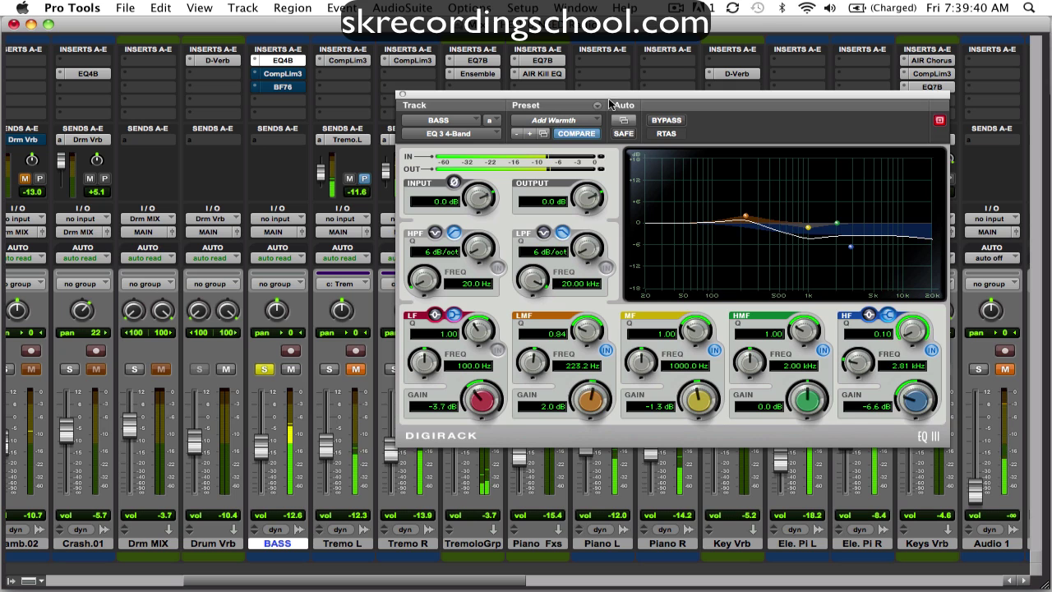
drag(602, 104, 436, 103)
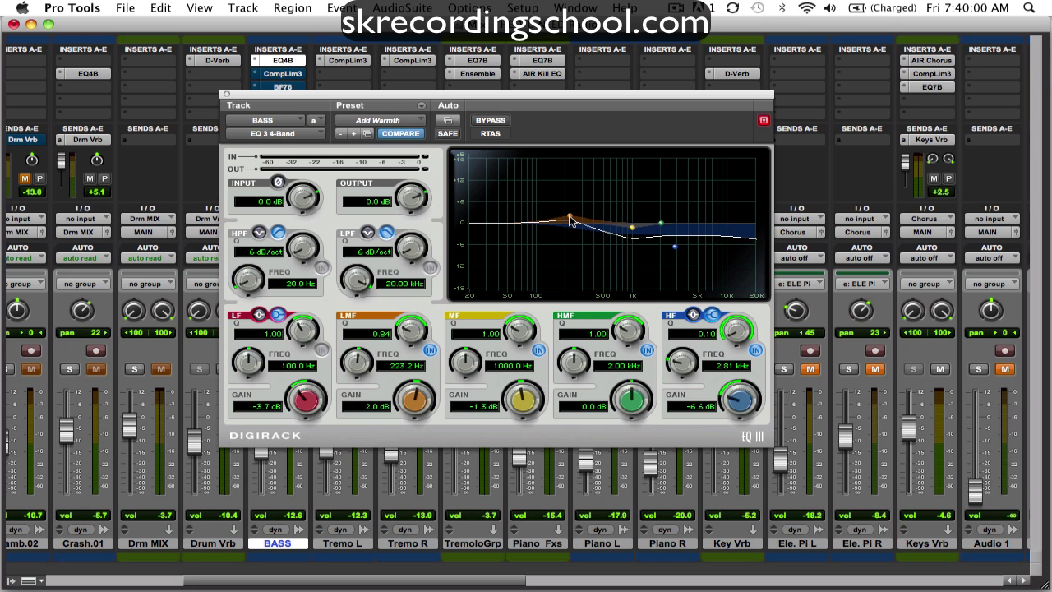
Step: Open the Kick.02 EQ 3 4-Band beside the BASS EQ and compare the two curves
drag(486, 94, 714, 85)
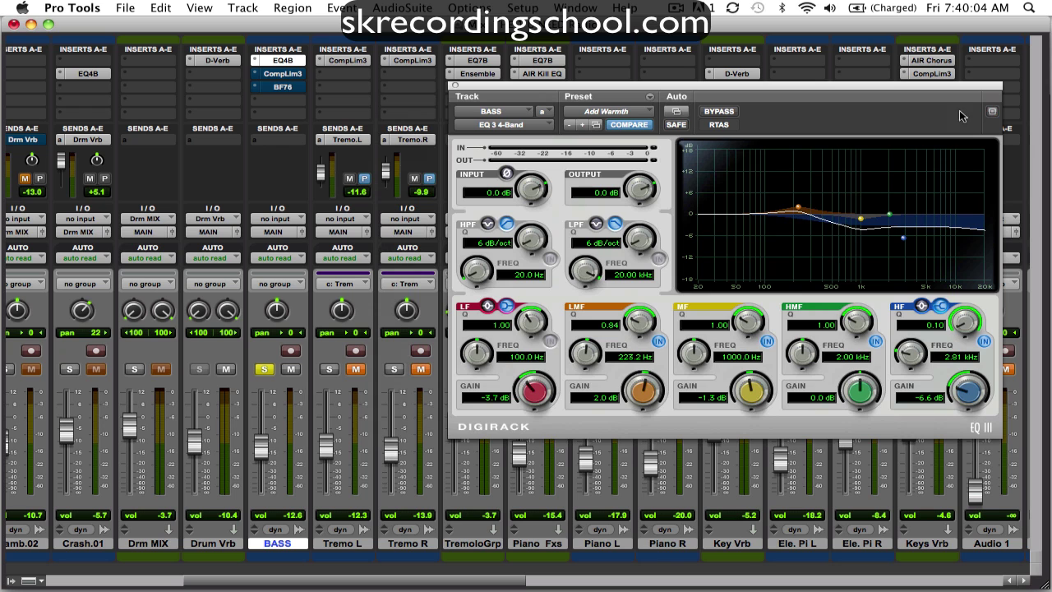
drag(217, 583, 81, 584)
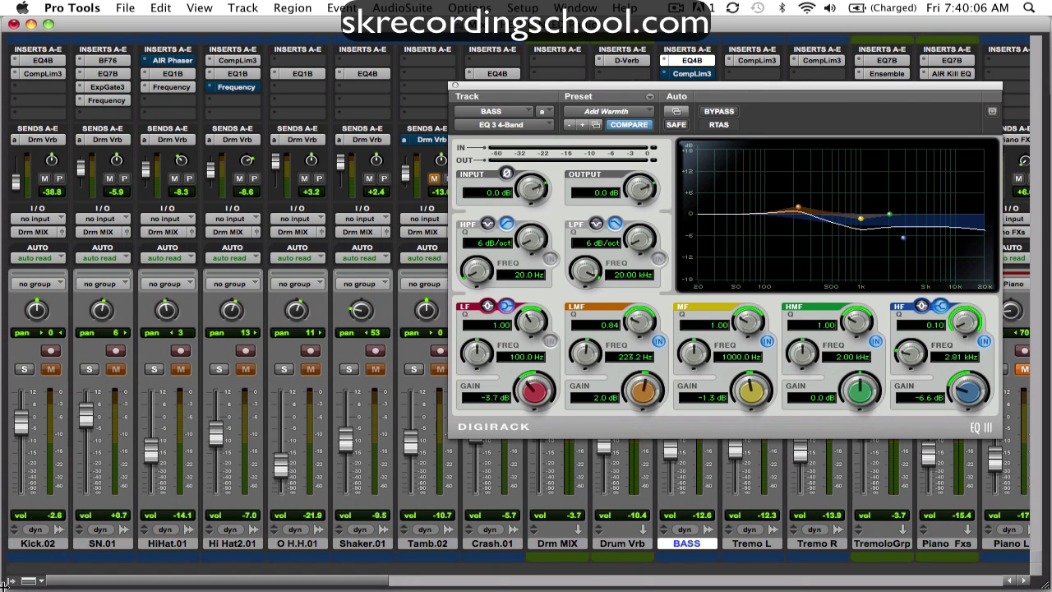
click(43, 61)
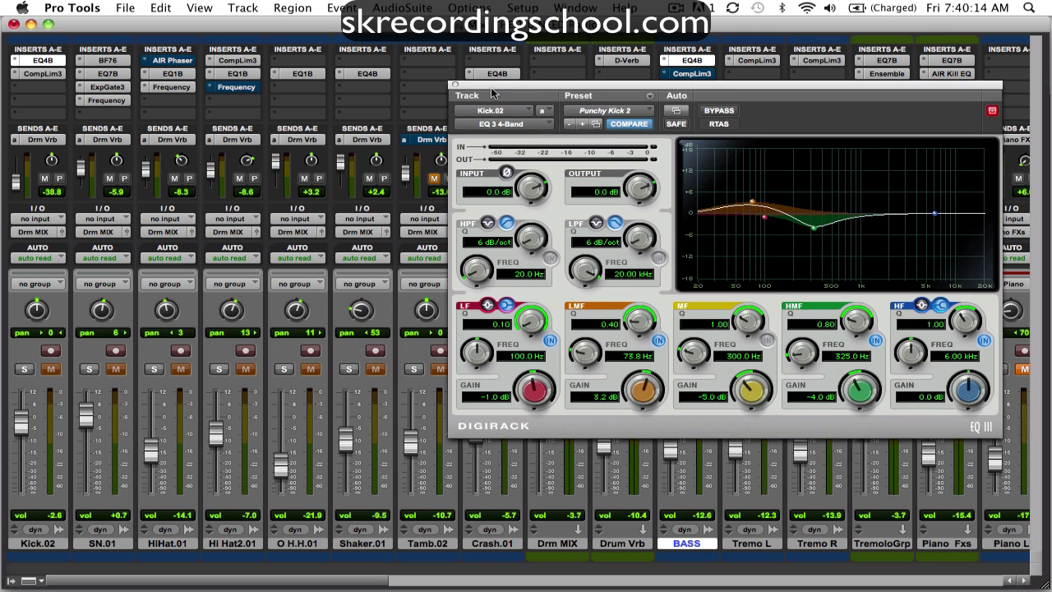
drag(492, 98, 79, 109)
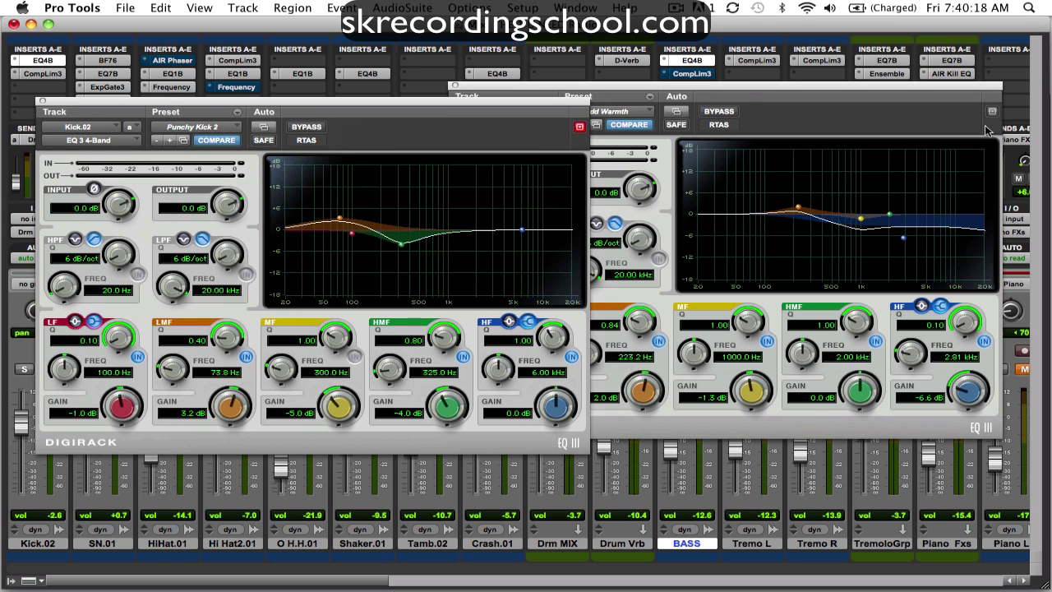
drag(541, 106, 532, 175)
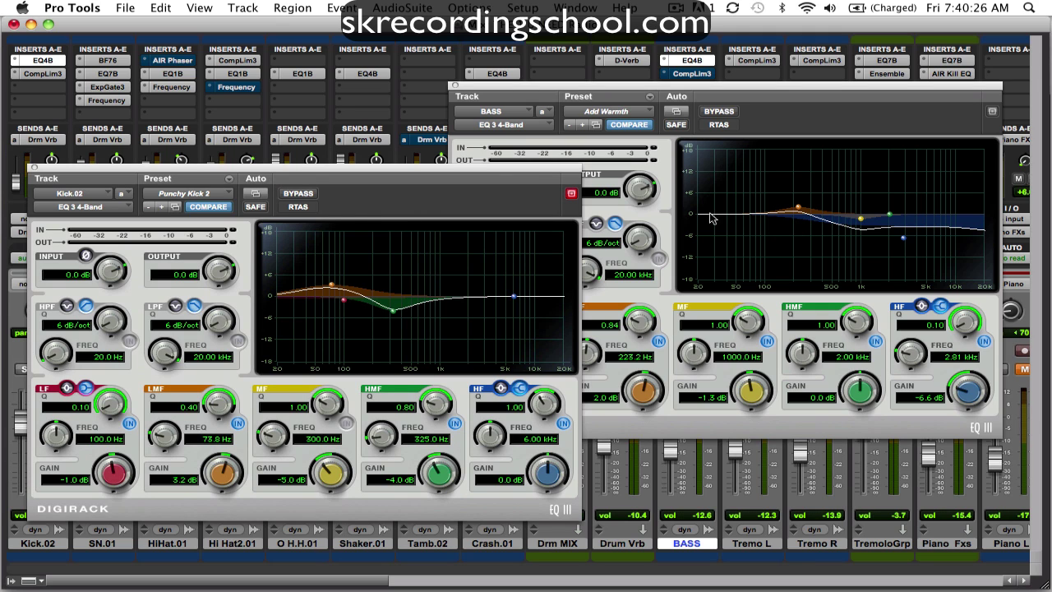
drag(438, 185, 300, 205)
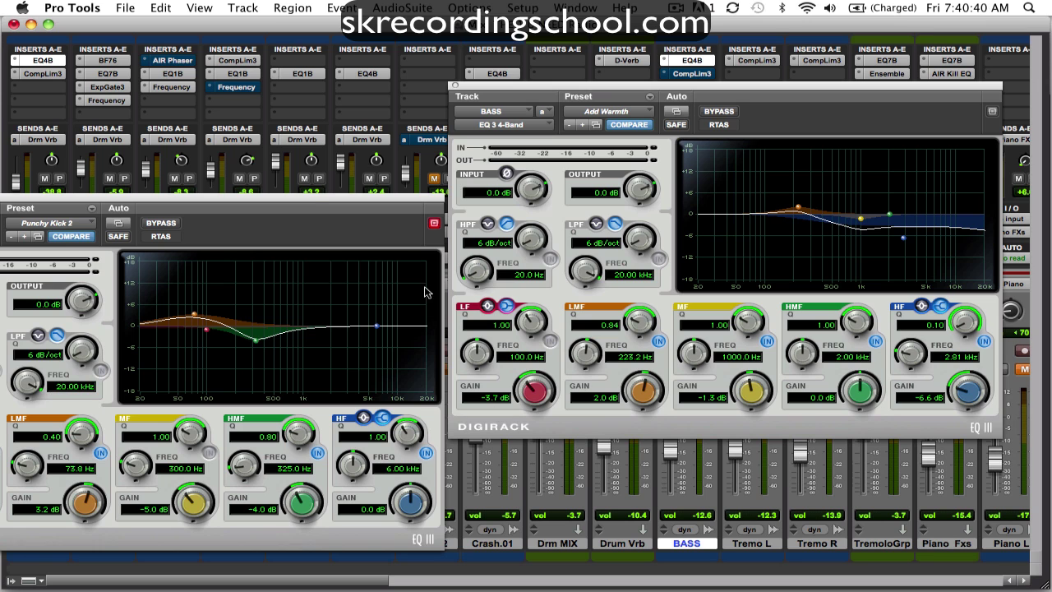
Step: Set the Kick.02 EQ's low-mid band to 2.1 dB gain at 72.6 Hz and close both EQ windows
drag(315, 203, 618, 102)
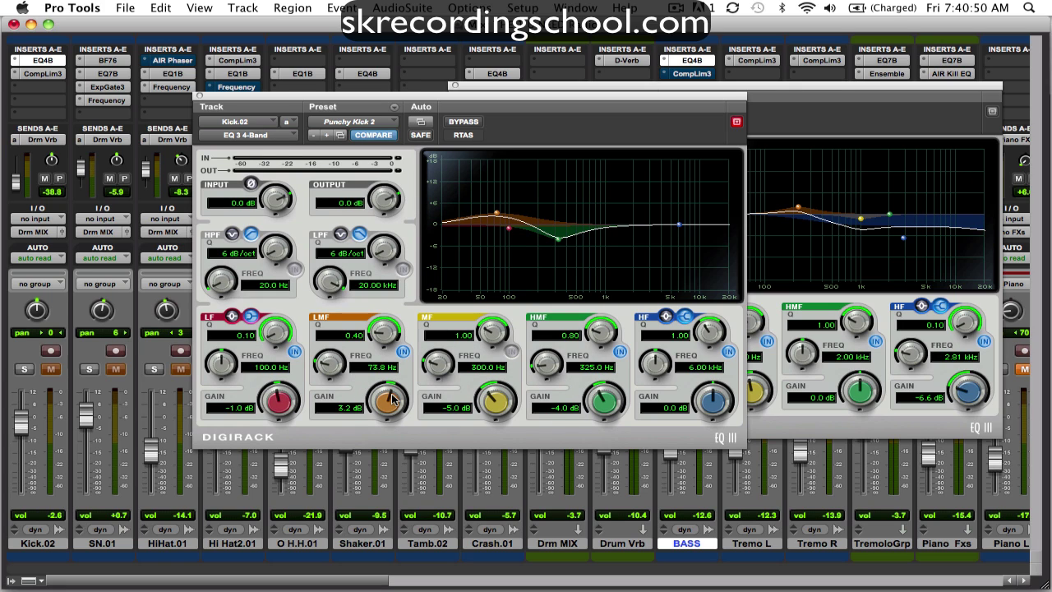
drag(391, 400, 384, 396)
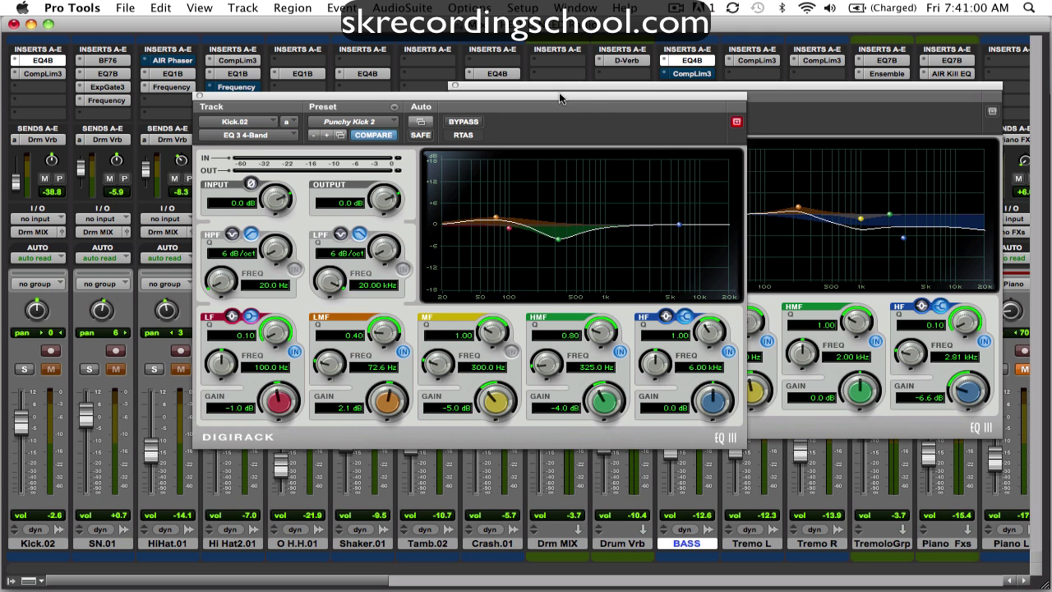
drag(559, 92, 442, 96)
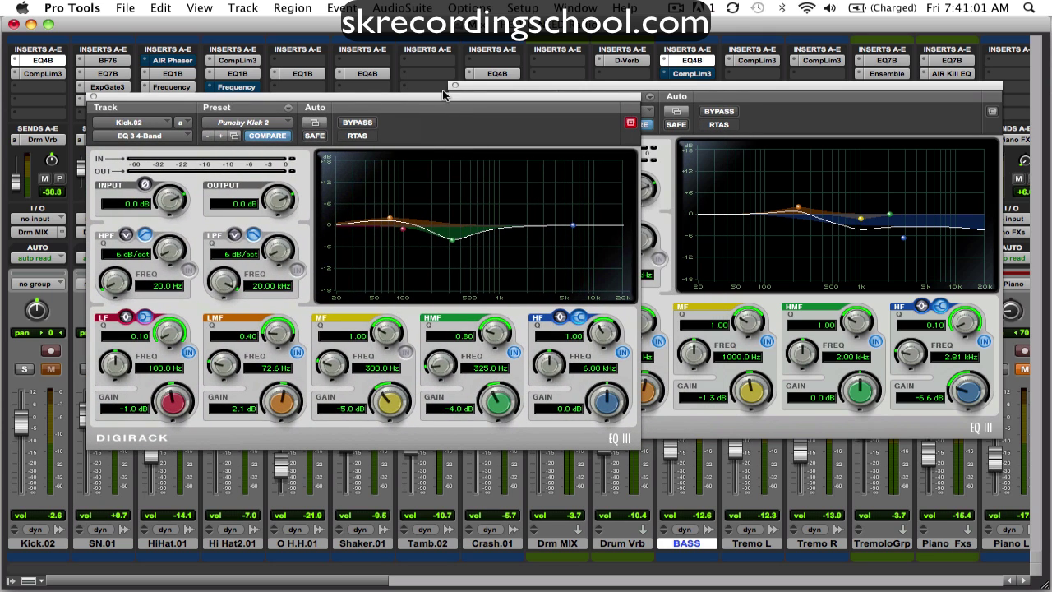
click(93, 98)
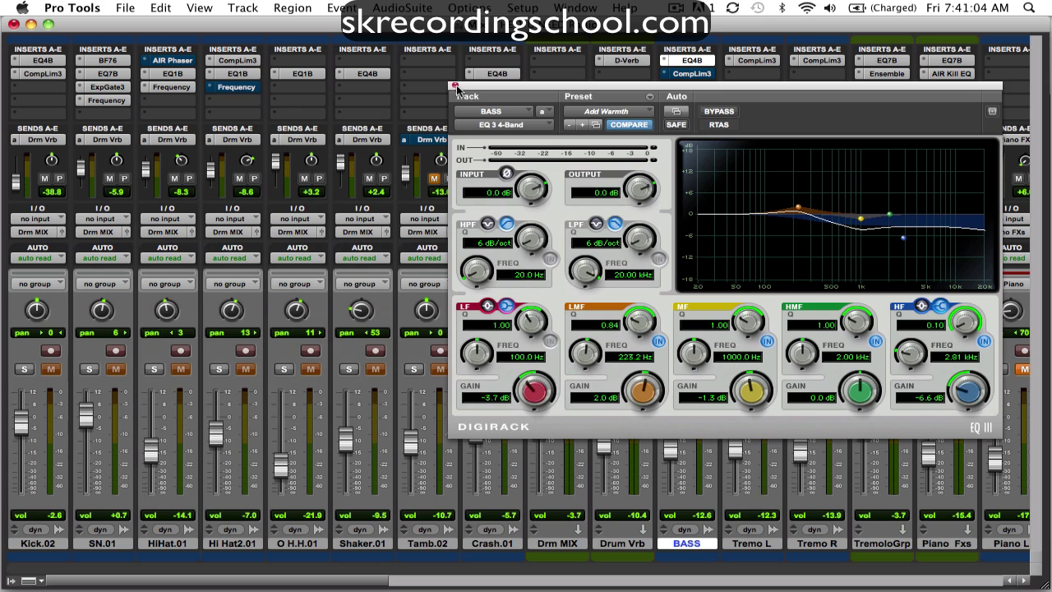
click(456, 86)
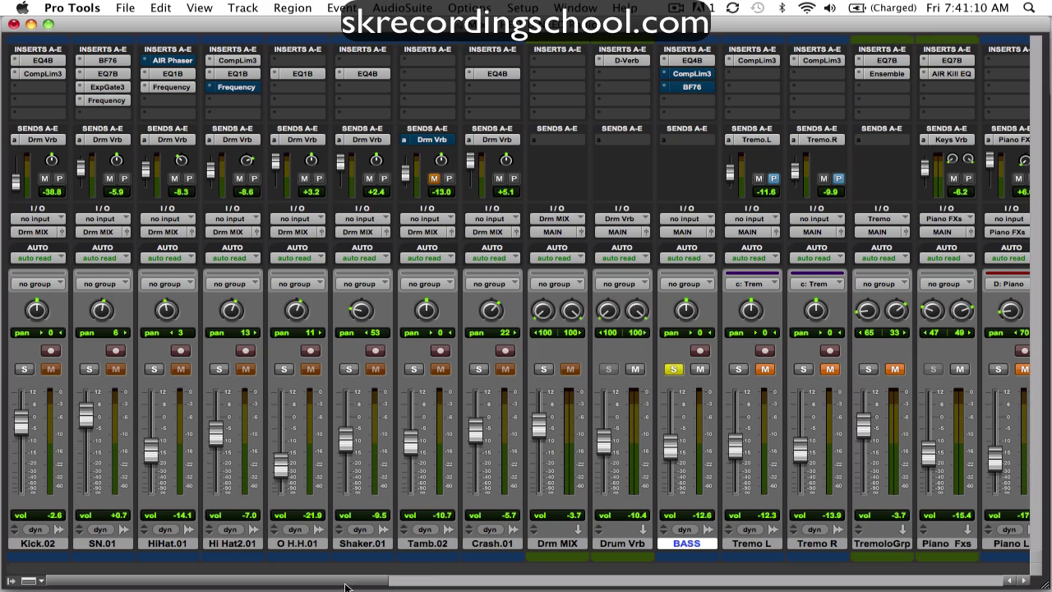
Step: Compare the soloed BASS track with and without its CompLim3 compressor during playback, leave the compressor active and close it
drag(349, 585, 444, 374)
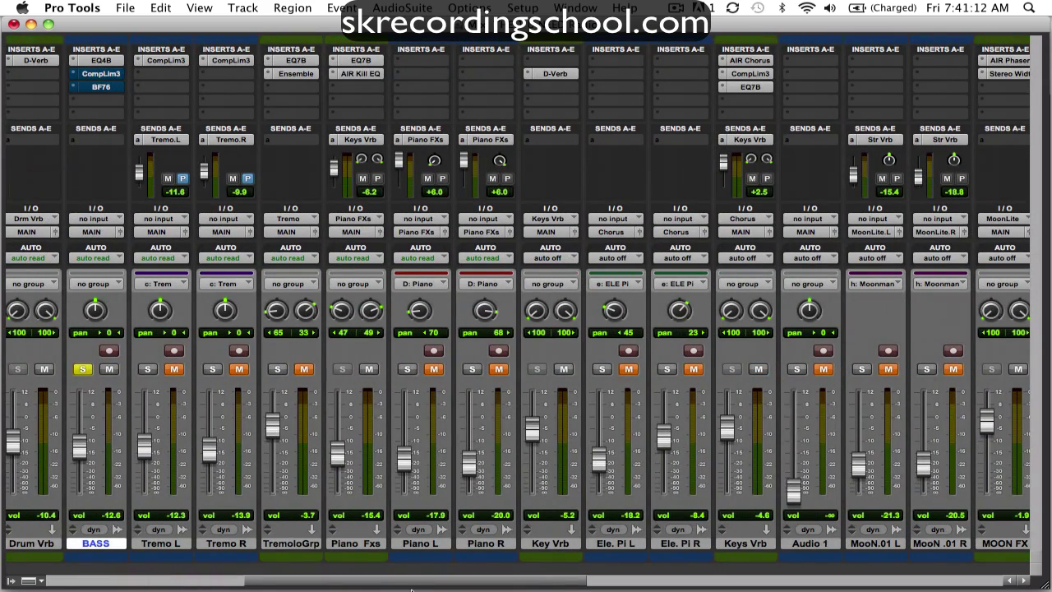
drag(415, 586, 346, 586)
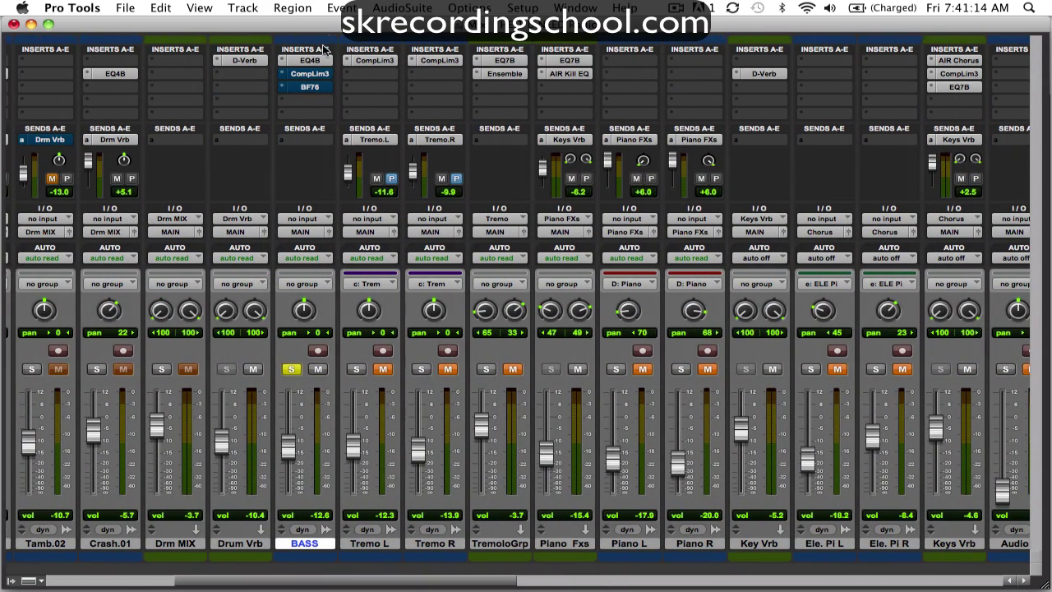
click(310, 75)
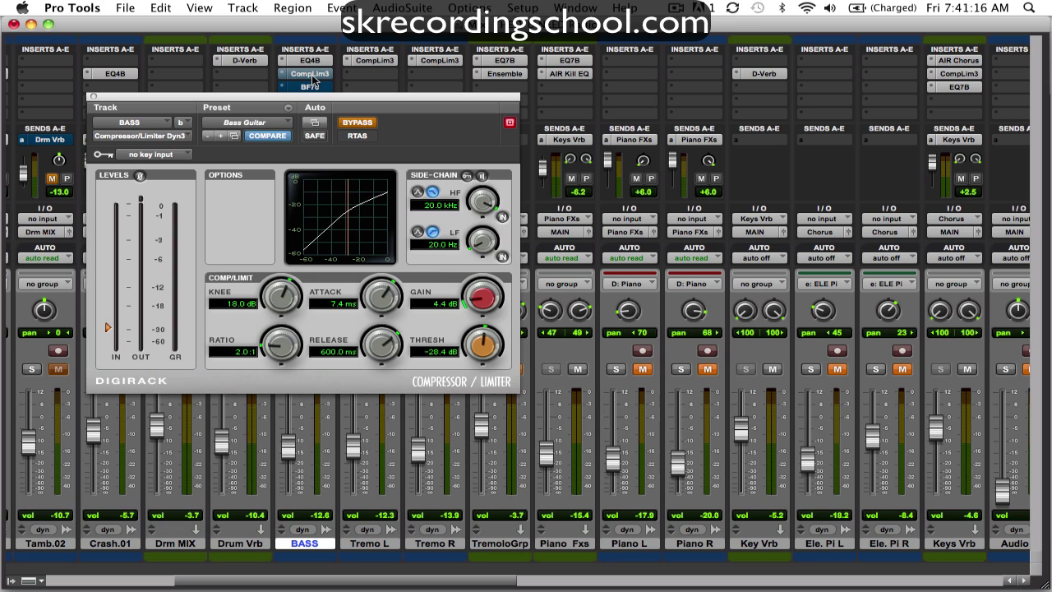
key(space)
click(363, 123)
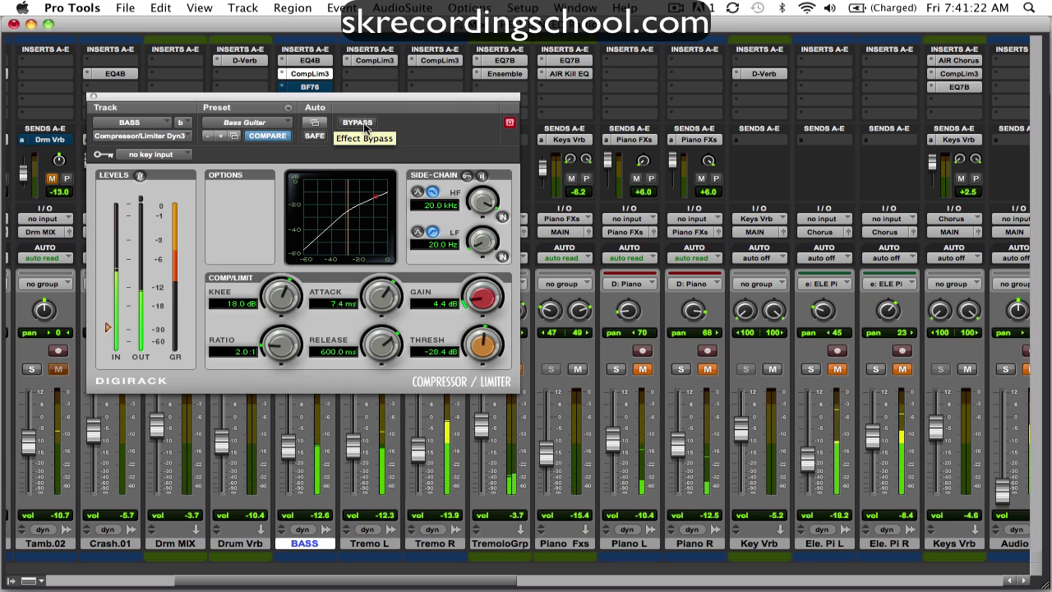
click(364, 123)
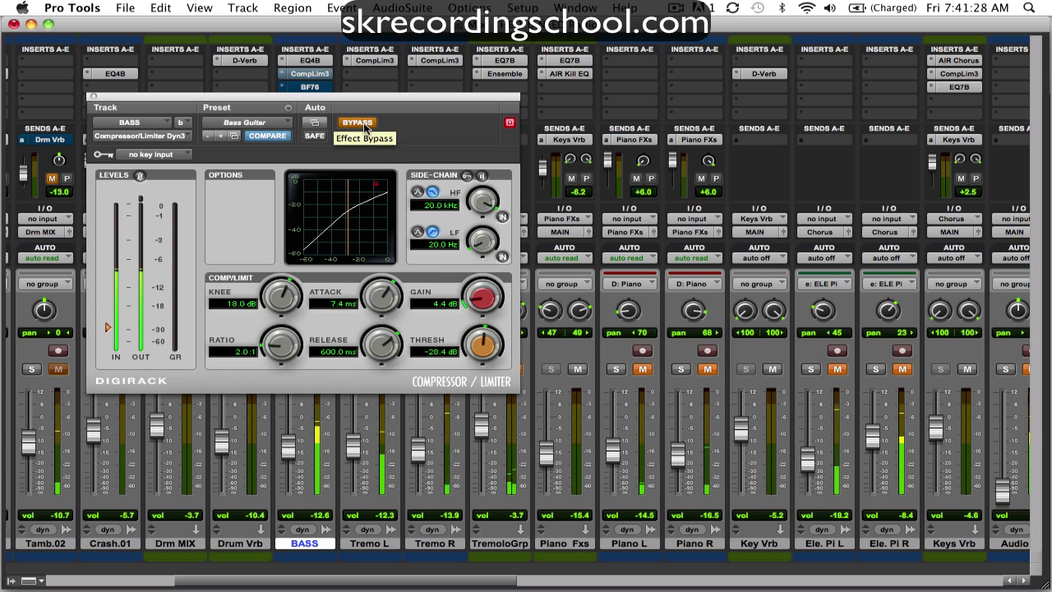
click(364, 123)
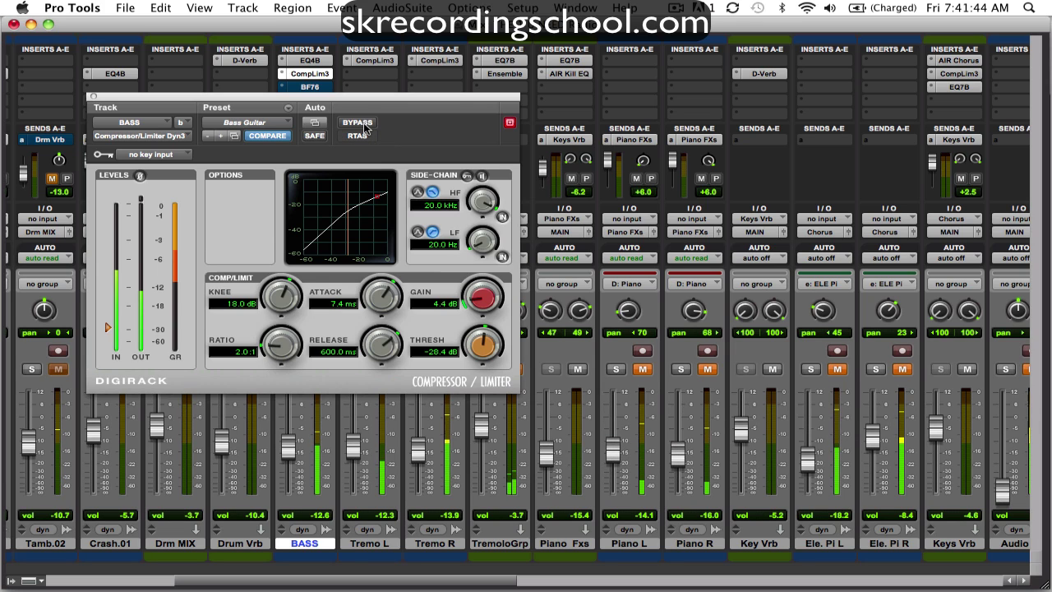
click(93, 97)
Step: Reactivate the BF76 limiter on the BASS track, close its window and take the track out of solo
click(310, 88)
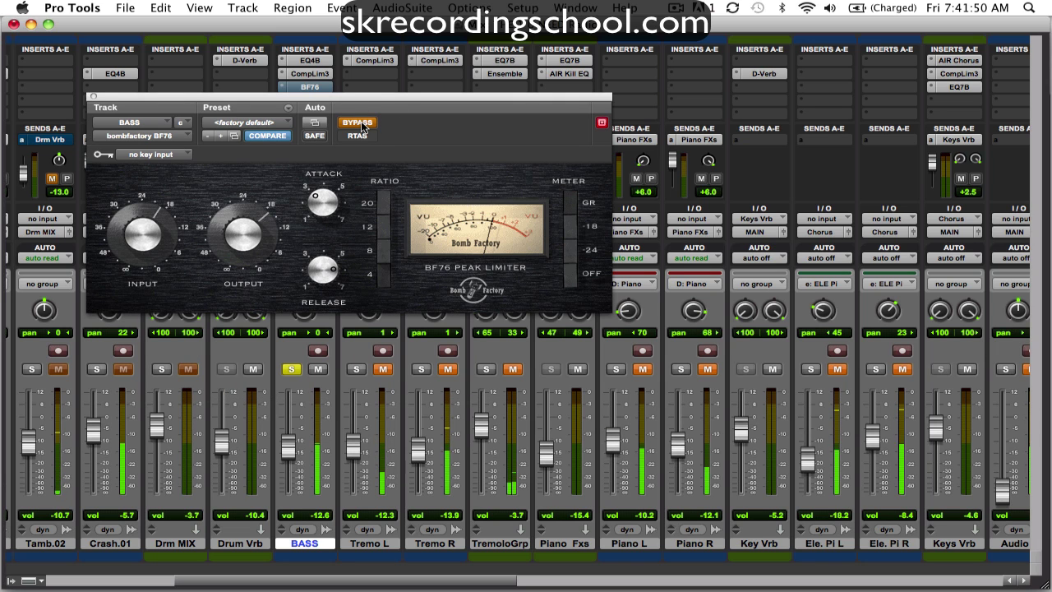
click(361, 121)
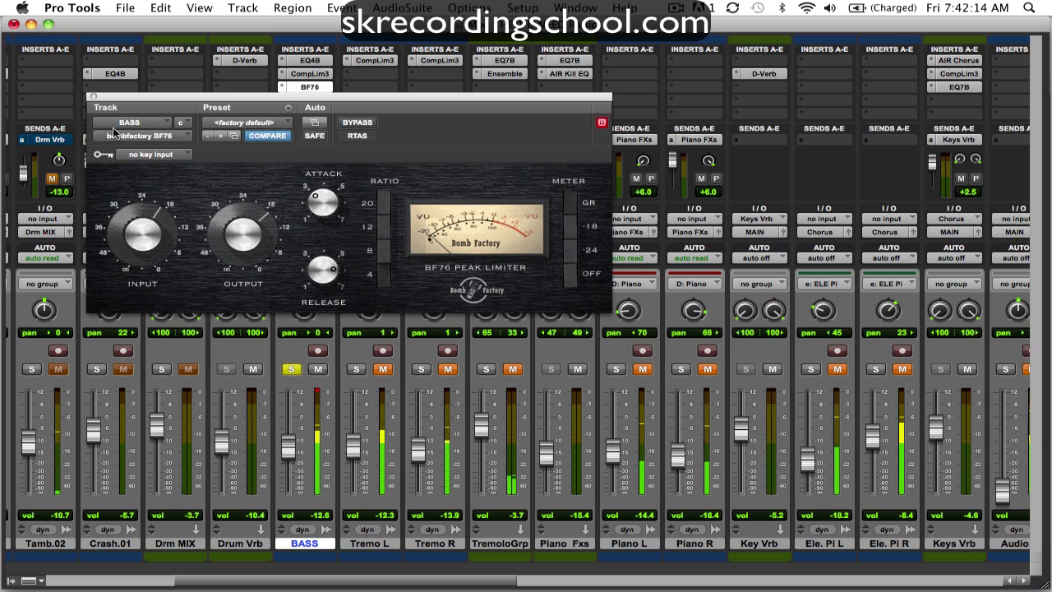
click(89, 98)
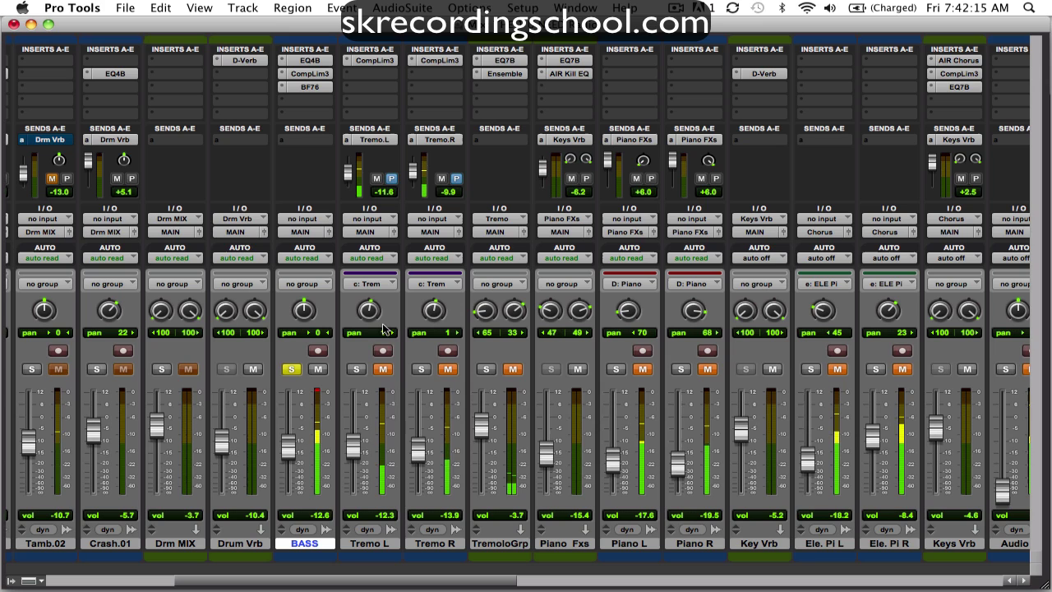
click(290, 369)
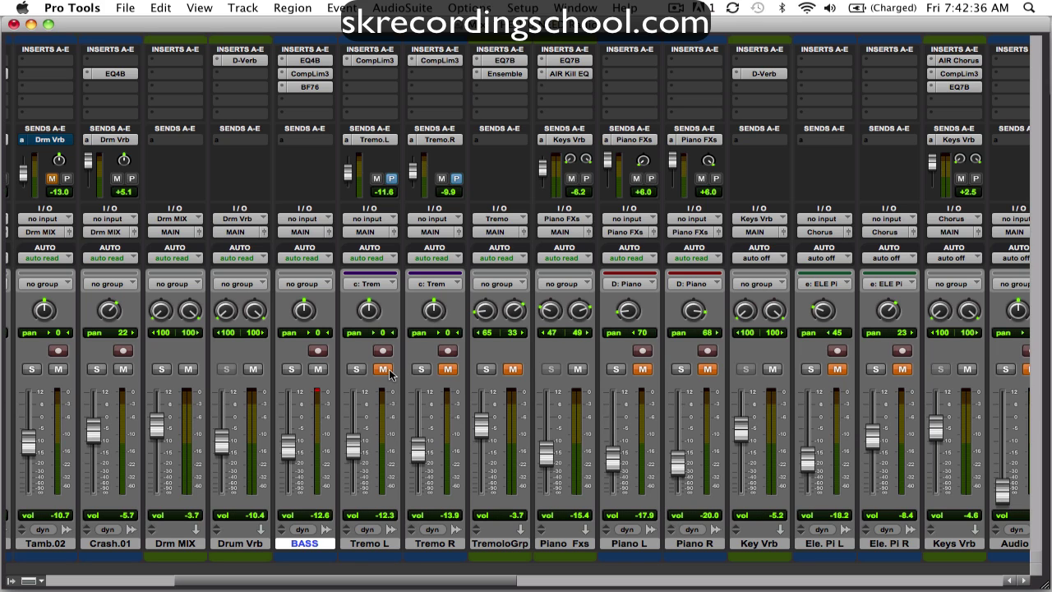
Step: Review the BASS compressor's gain and the BF76 limiter's settings, and play the mix with the bass unsoloed
click(317, 75)
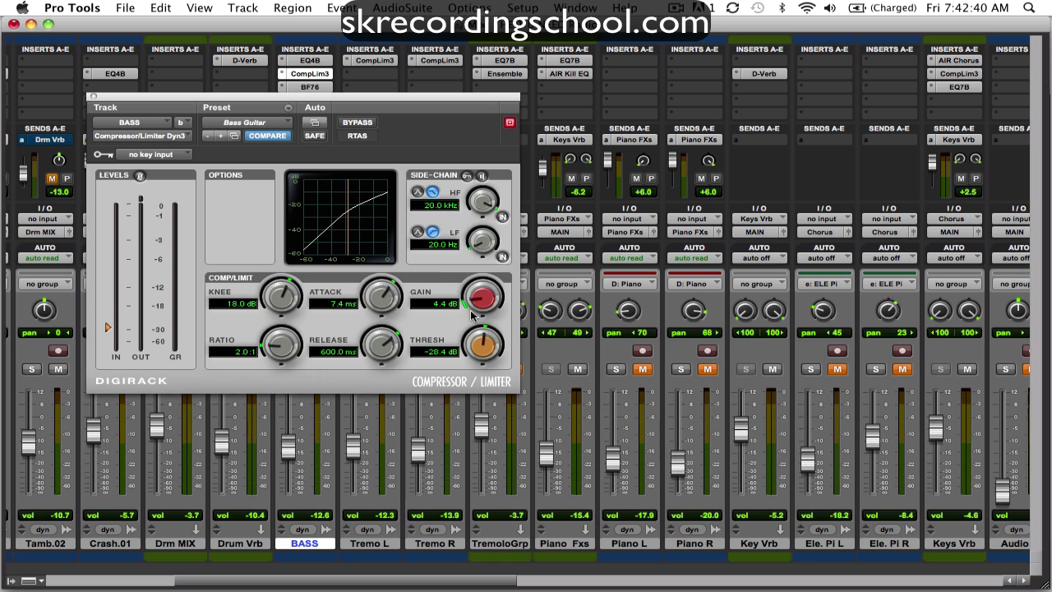
drag(471, 302, 471, 301)
click(311, 87)
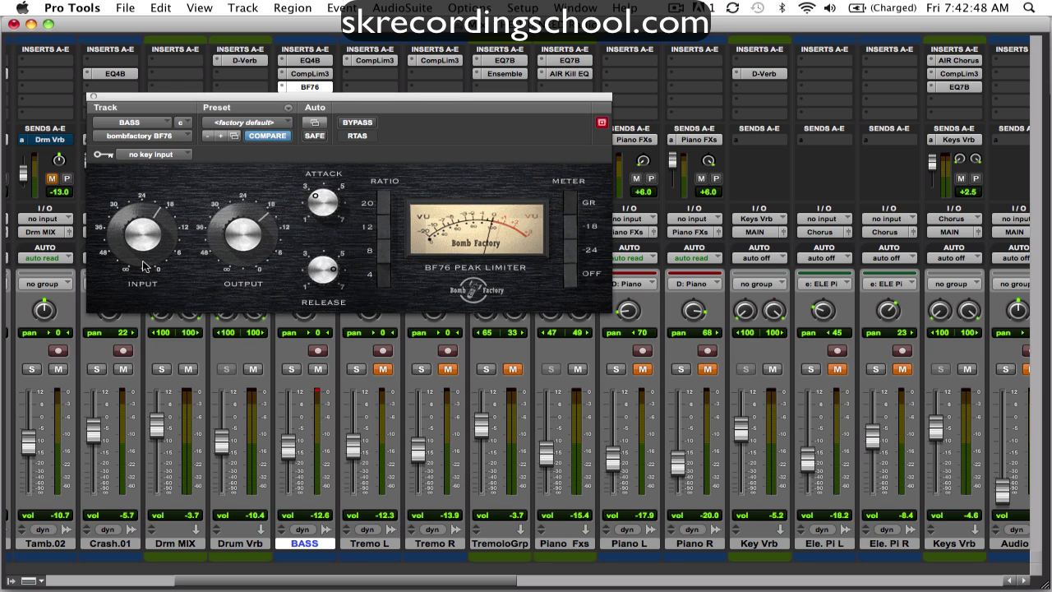
click(93, 97)
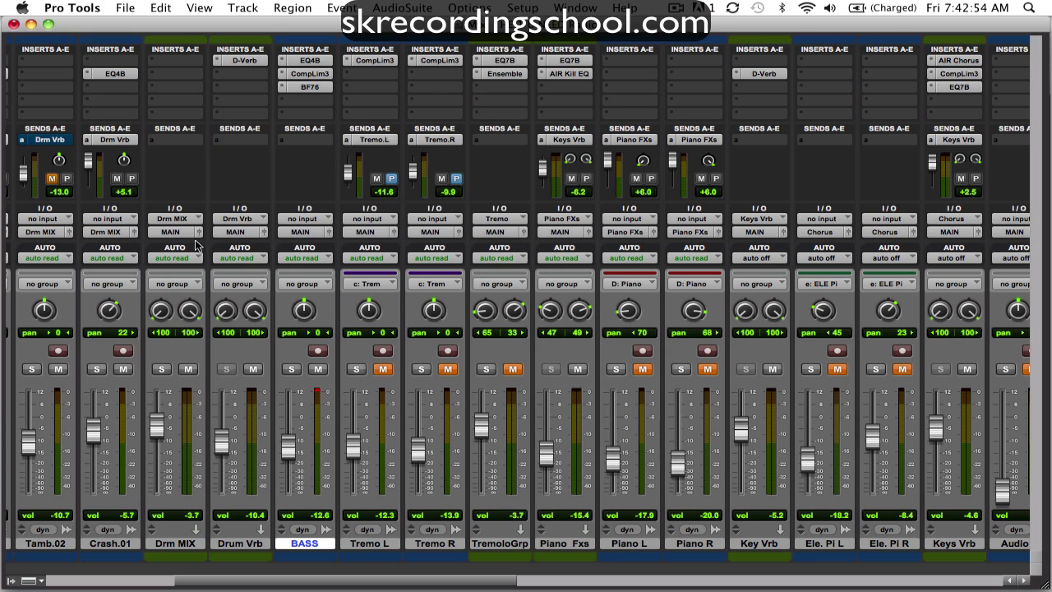
key(space)
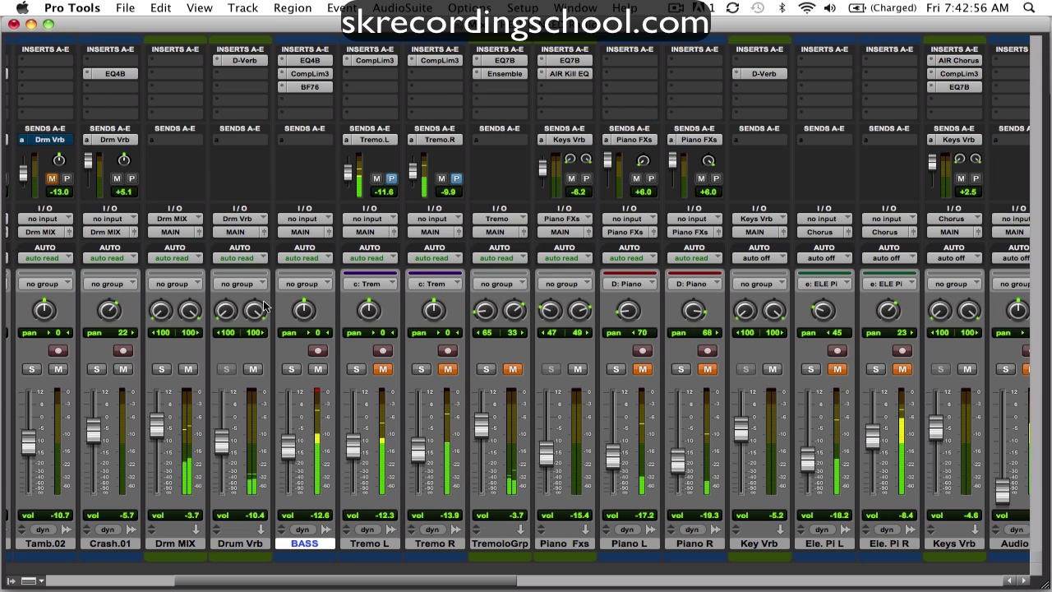